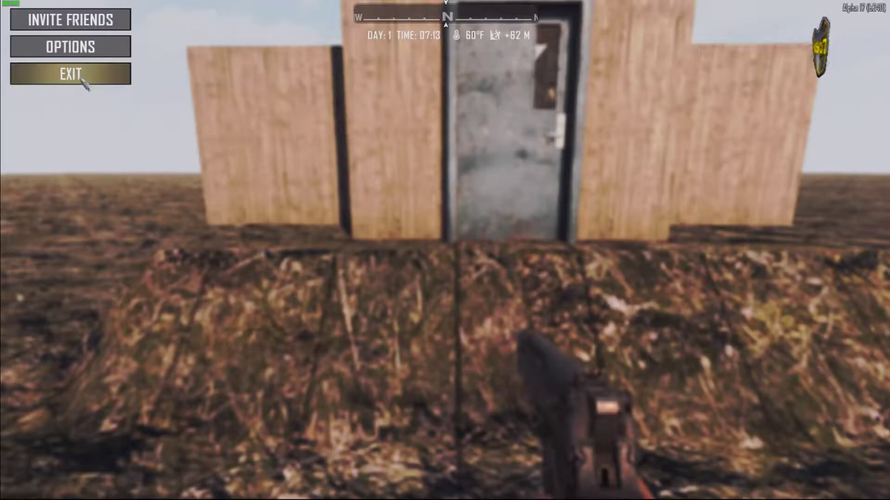
# Exit the test world, quit the game, and open sleeper_test.xml from the Prefabs folder in Notepad++, dismissing the Find dialog
pyautogui.click(83, 83)
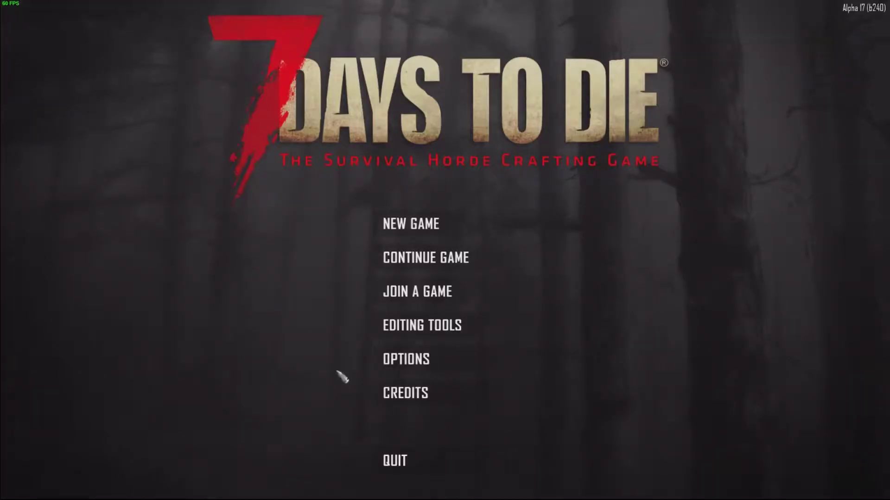
pyautogui.click(424, 469)
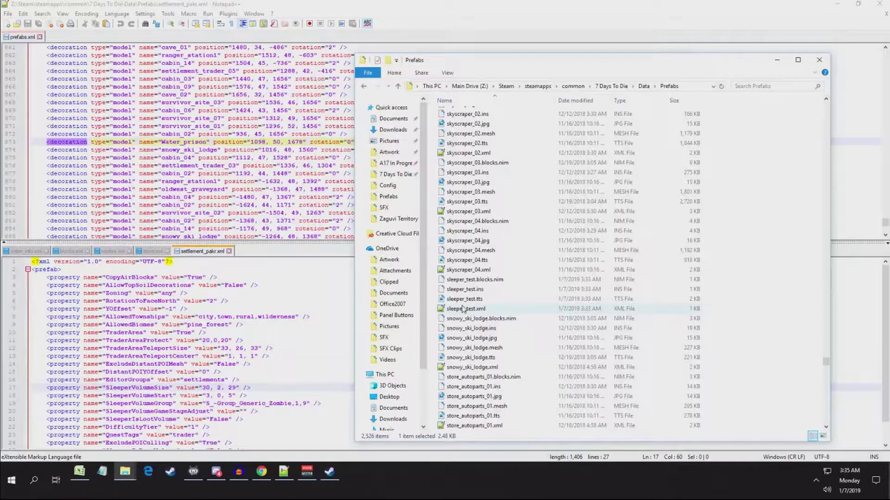
pyautogui.press('Up')
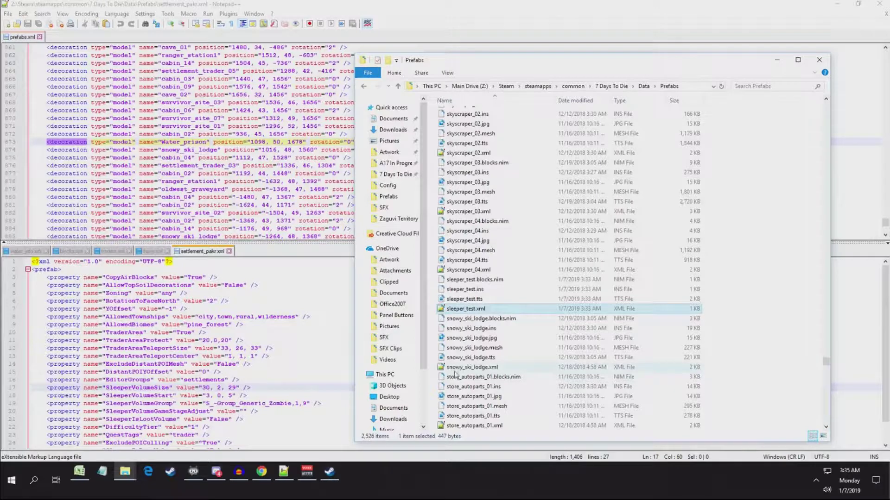
pyautogui.doubleClick(471, 310)
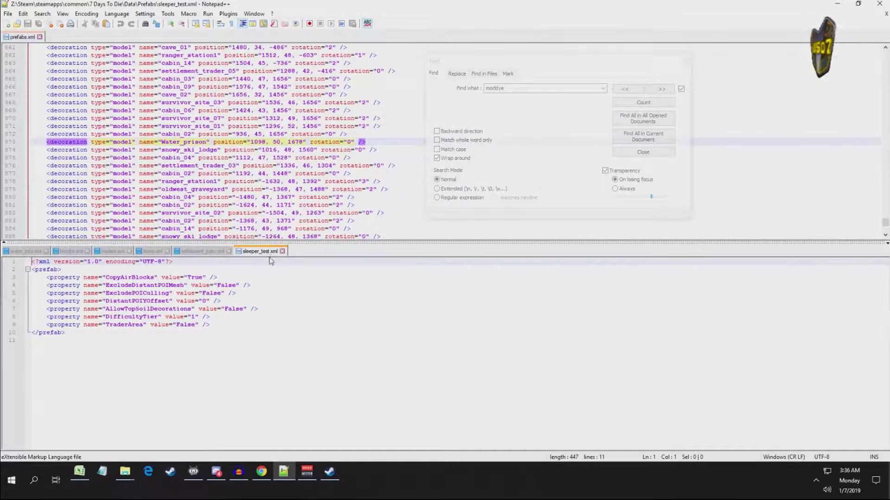
pyautogui.click(686, 62)
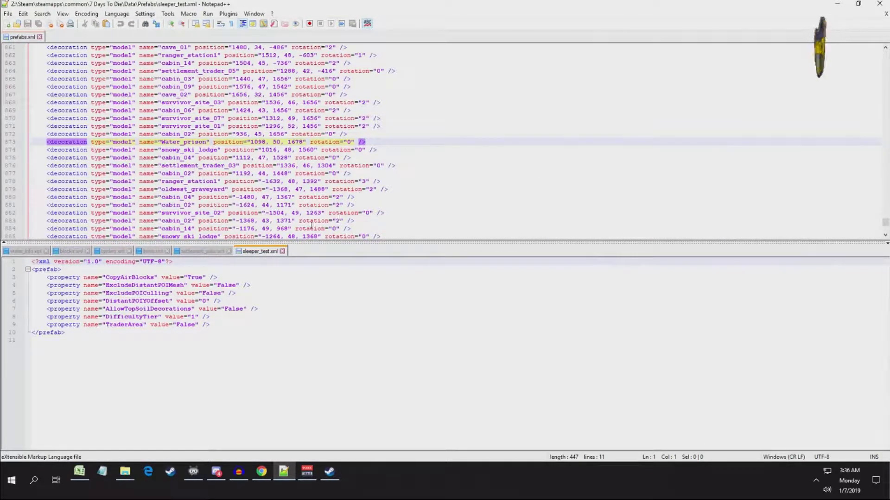
# Copy the lines from SleeperVolumeSize through SleeperIsLootVolume in settlement_pakr.xml into sleeper_test.xml
pyautogui.click(203, 251)
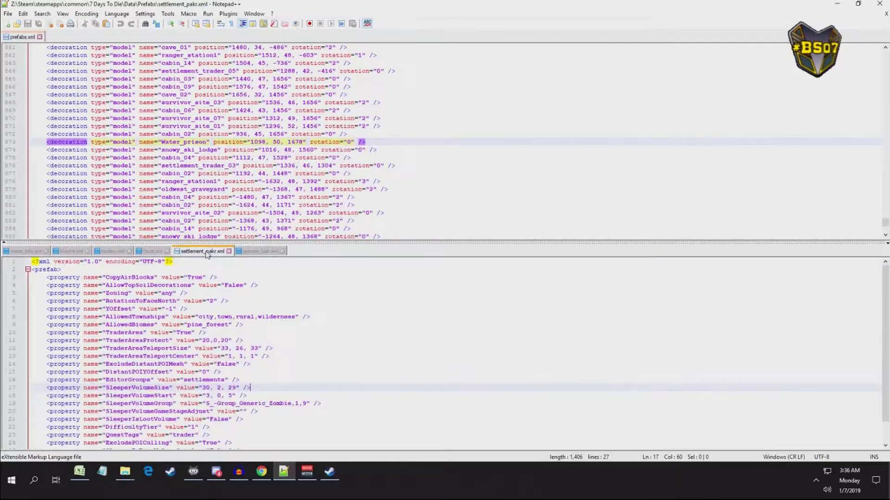
pyautogui.scroll(-1, 100, 340)
pyautogui.moveTo(247, 398); pyautogui.dragTo(46, 365)
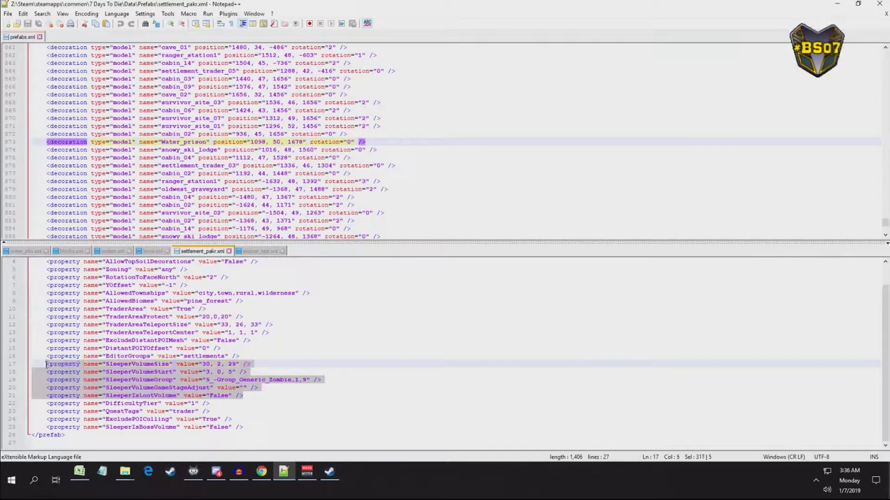
pyautogui.rightClick(102, 368)
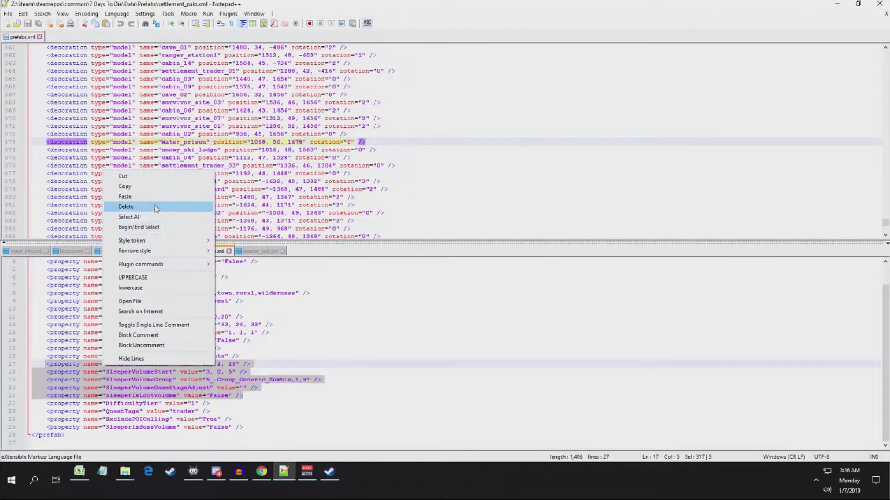
pyautogui.click(153, 187)
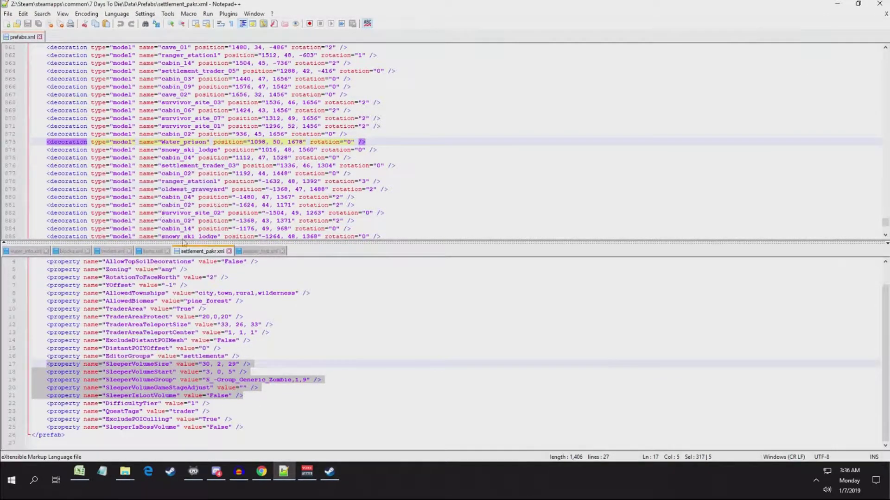
pyautogui.click(261, 251)
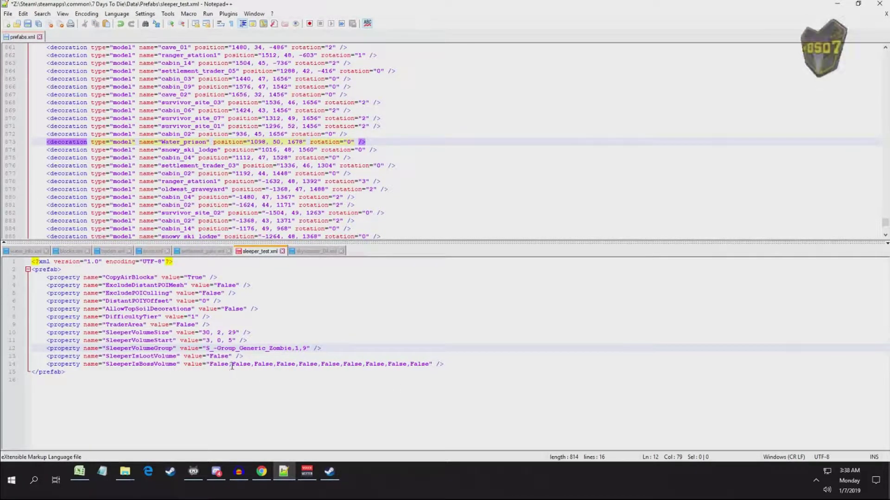
# Reduce the SleeperIsBossVolume value in sleeper_test.xml to a single False and save the file
pyautogui.moveTo(229, 365); pyautogui.dragTo(426, 365)
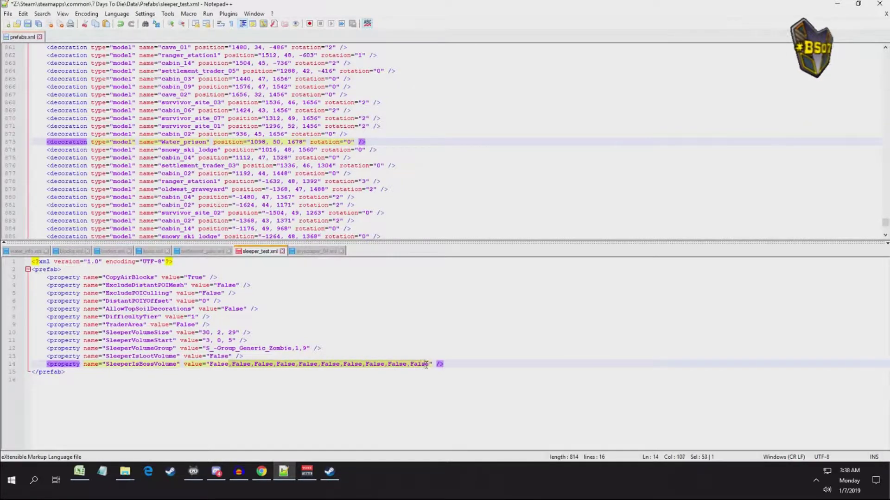
pyautogui.press('Delete')
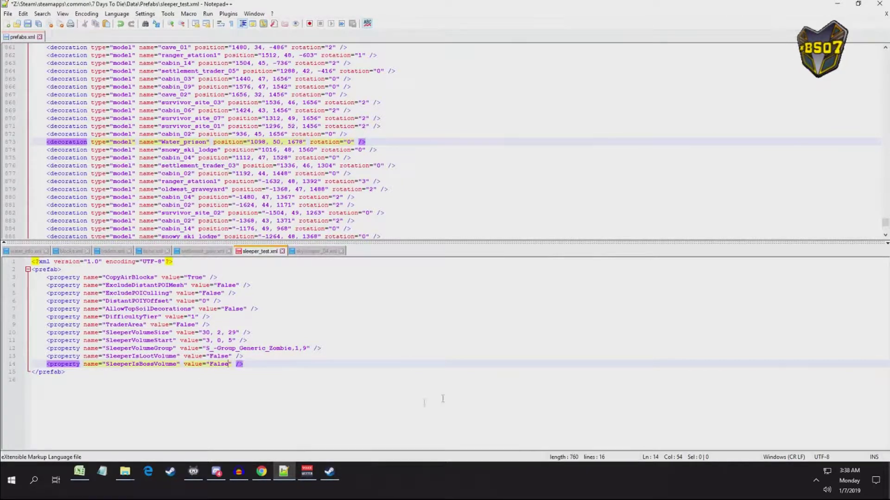
pyautogui.click(317, 369)
pyautogui.click(280, 332)
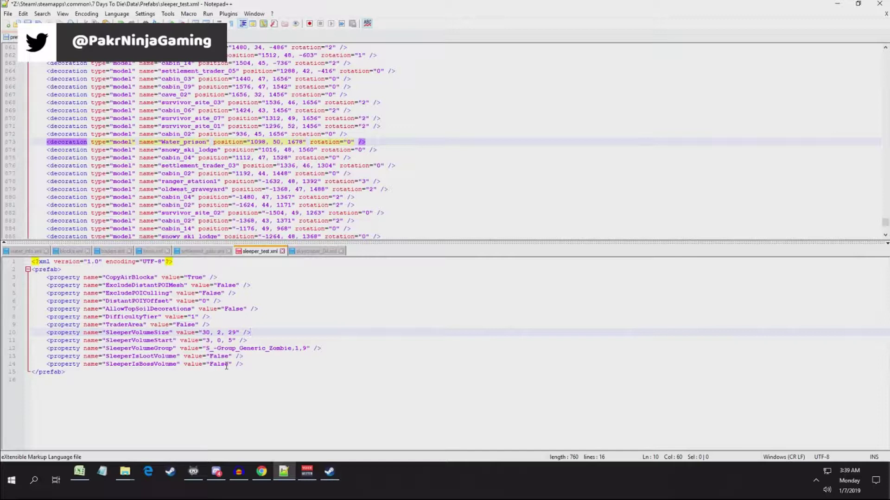
pyautogui.click(38, 26)
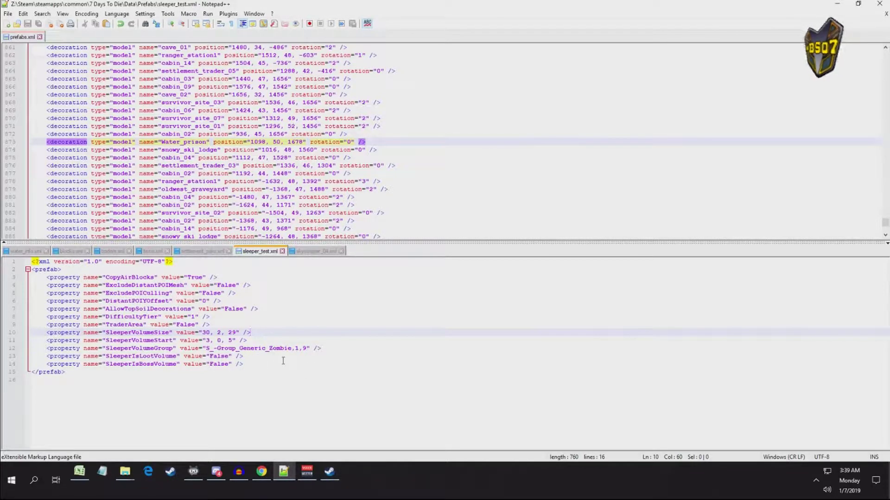
# Relaunch 7 Days to Die from Steam and open the sleeper_test prefab through the editing tools
pyautogui.click(330, 471)
pyautogui.click(168, 94)
pyautogui.click(448, 262)
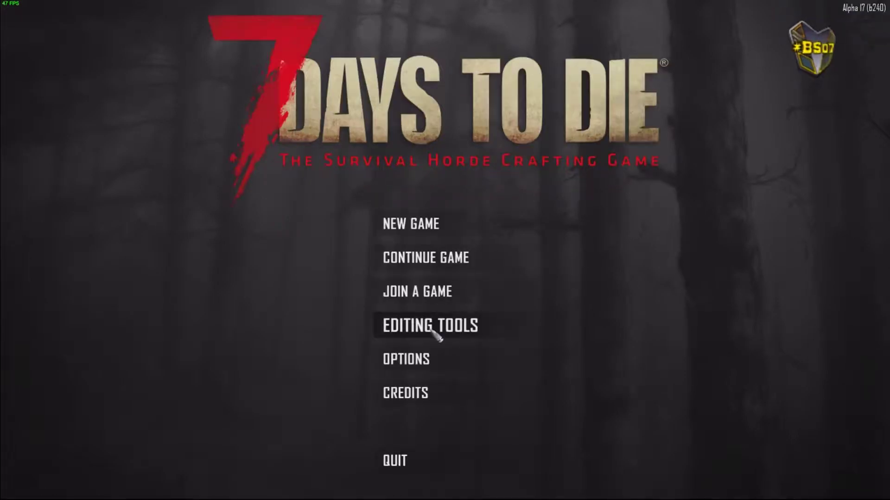
pyautogui.click(436, 328)
pyautogui.click(449, 257)
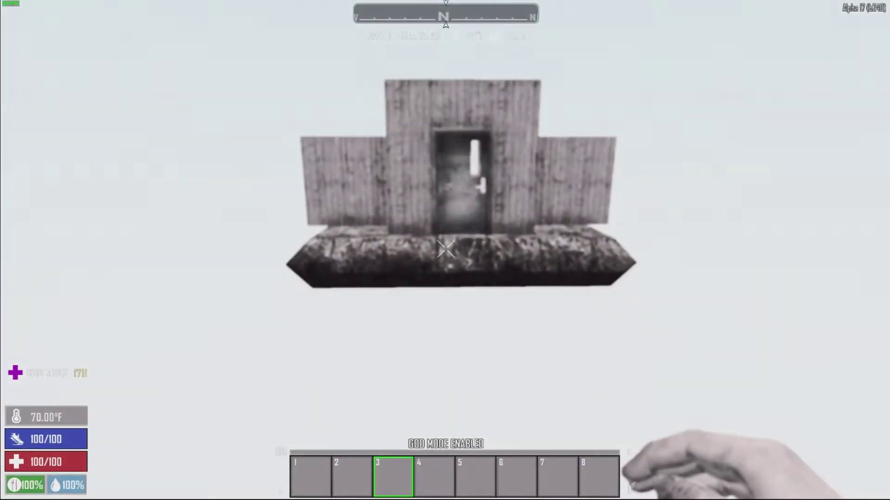
# Examine the sleeper_test building from above and outside, including the zombies placed in its open room
pyautogui.press('space')
pyautogui.press('a')
pyautogui.press('w')
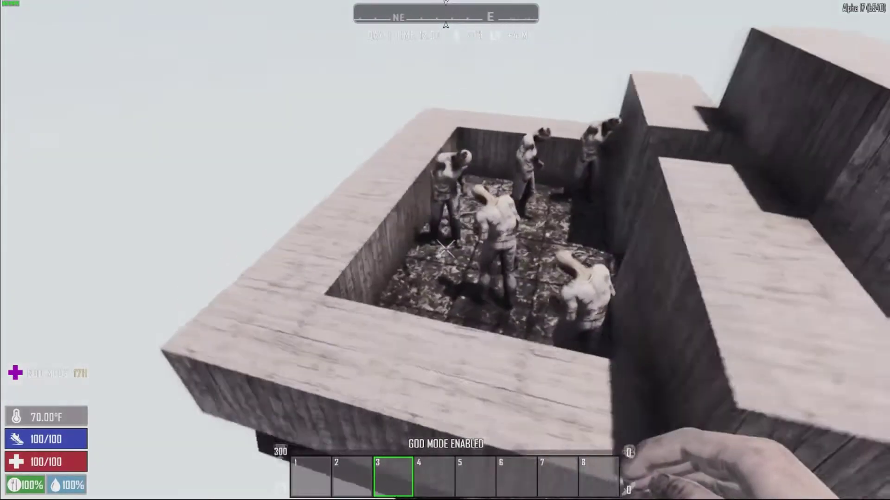
pyautogui.press('c')
pyautogui.press('s')
pyautogui.press('d')
pyautogui.press('space')
pyautogui.press('d')
pyautogui.press('space')
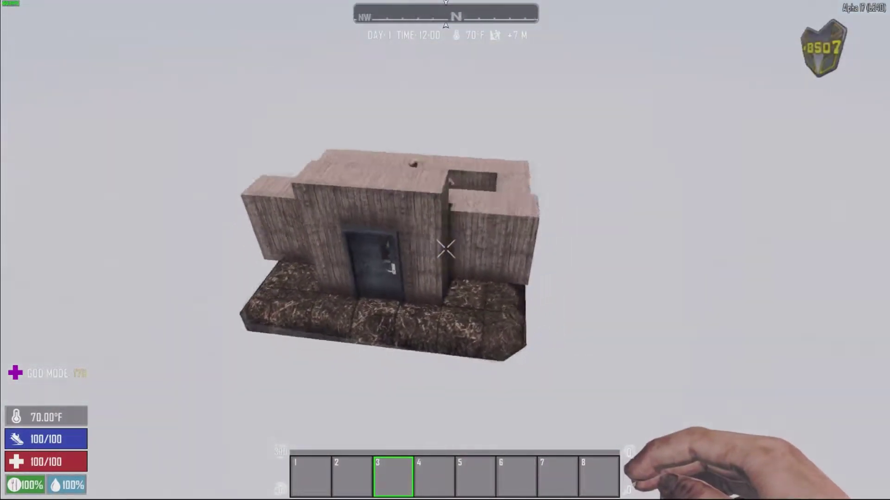
pyautogui.press('w')
# Enable Show Sleeper Volumes in the Level Tools and return to the prefab view
pyautogui.press('Escape')
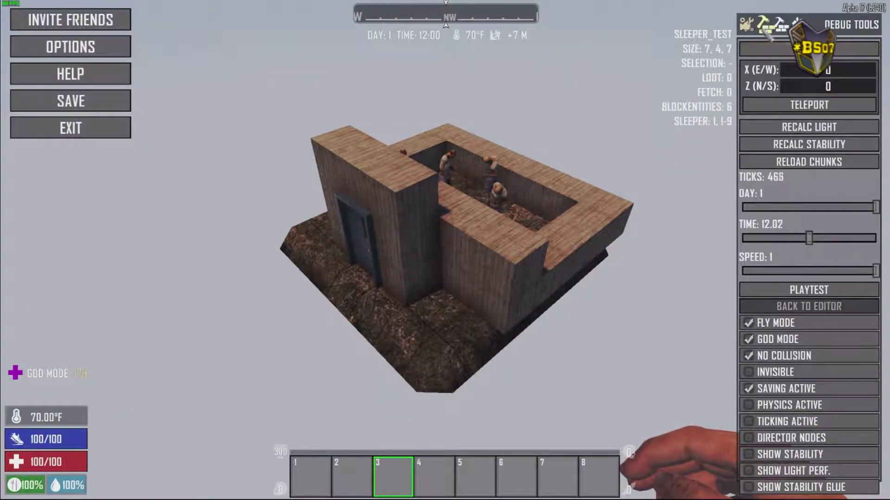
pyautogui.click(766, 25)
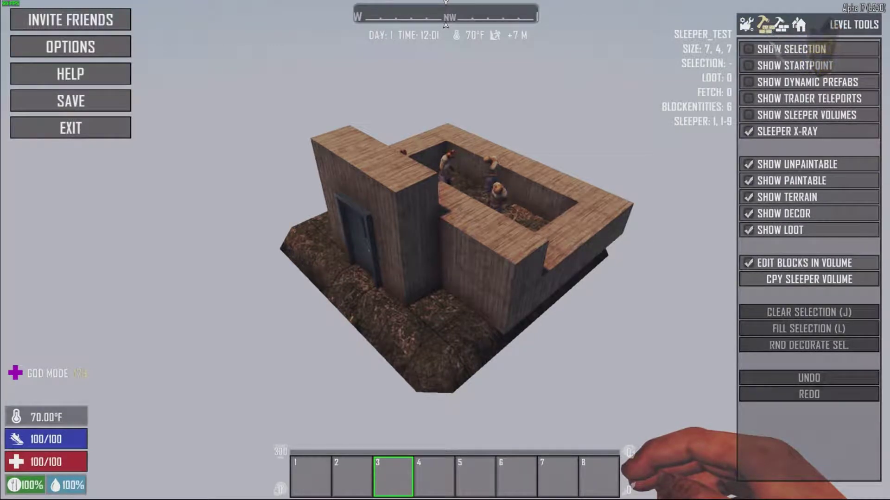
pyautogui.click(774, 120)
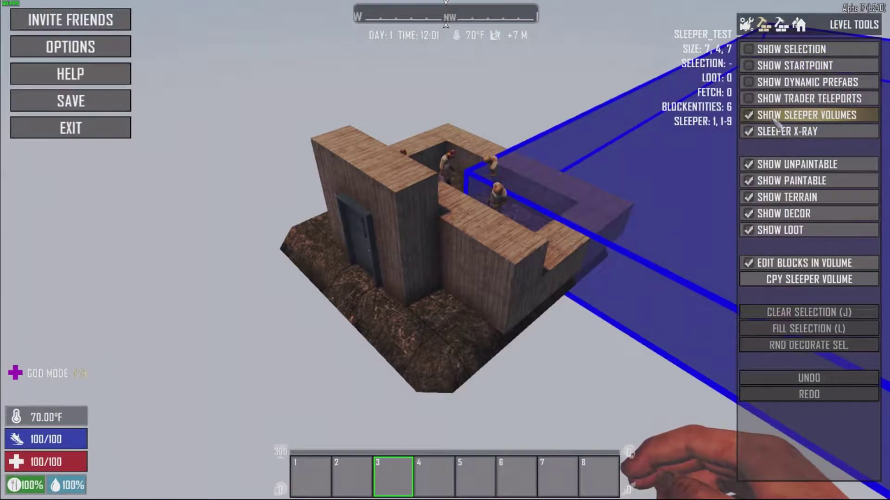
pyautogui.press('Escape')
# Examine the sleeper volume's extents from several sides, comparing its coverage with the building and the zombies in the room
pyautogui.press('d')
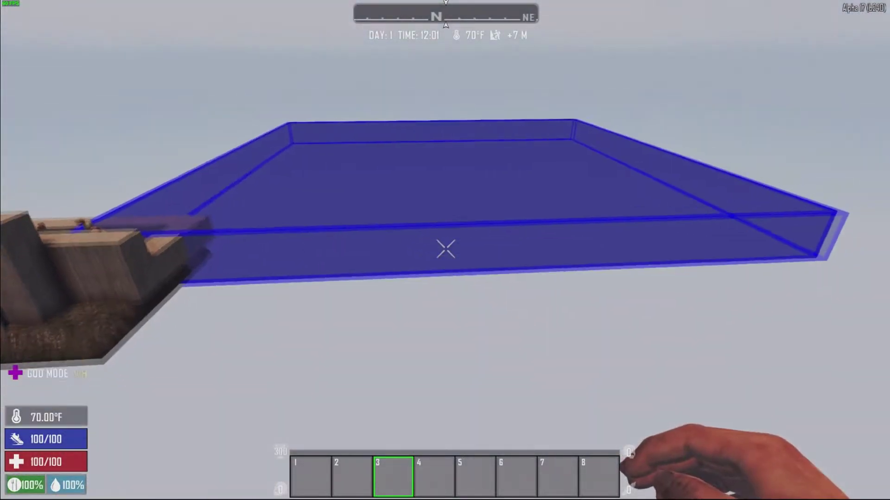
pyautogui.press('d')
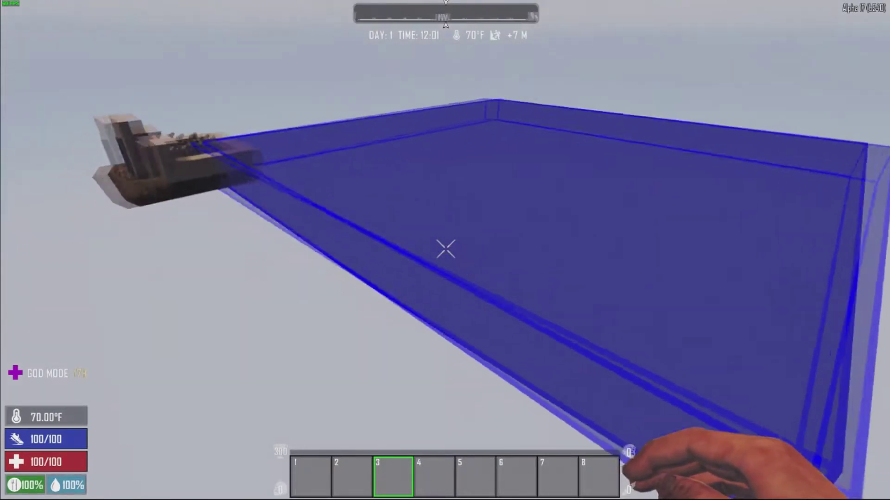
pyautogui.press('w')
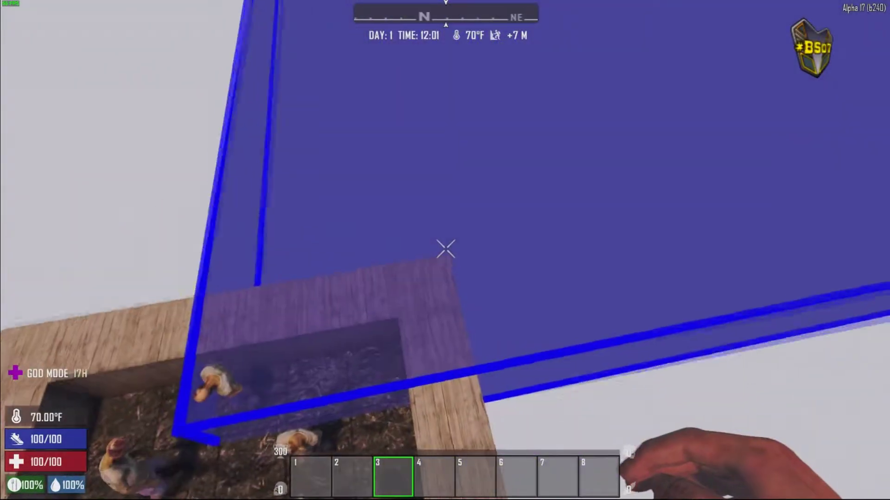
pyautogui.press('a')
pyautogui.press('d')
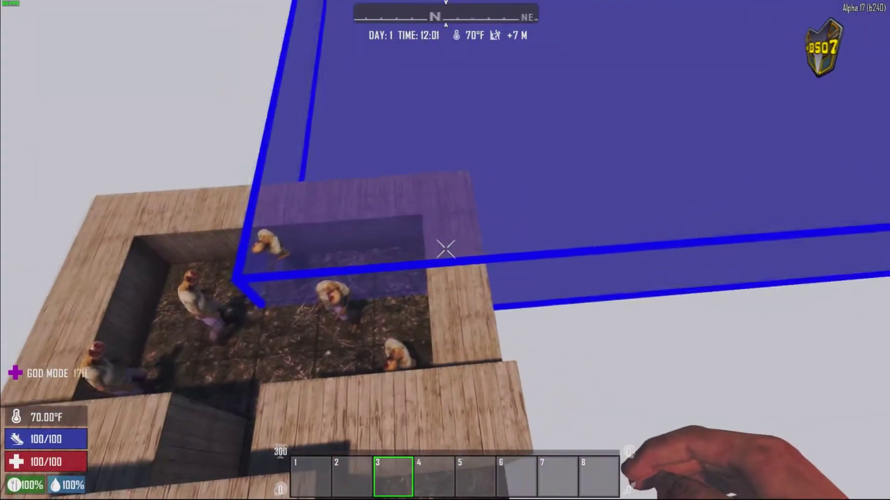
pyautogui.press('a')
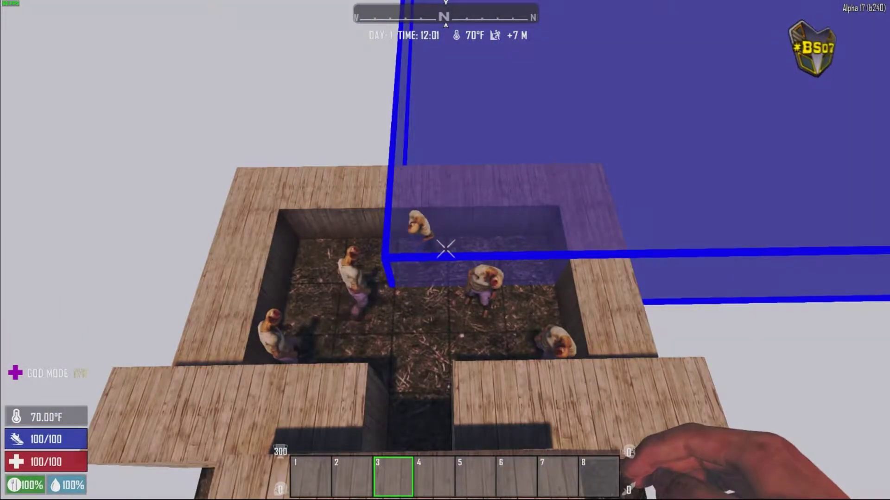
pyautogui.press('w')
pyautogui.press('a')
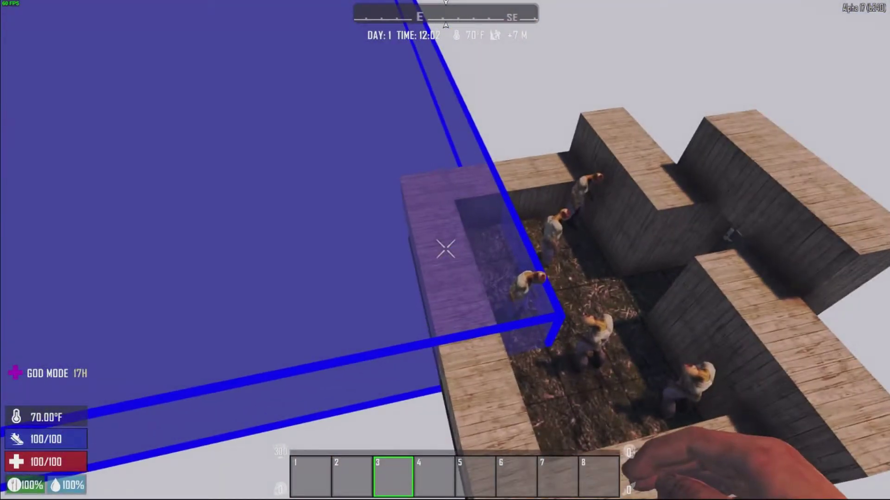
pyautogui.press('d')
pyautogui.press('w')
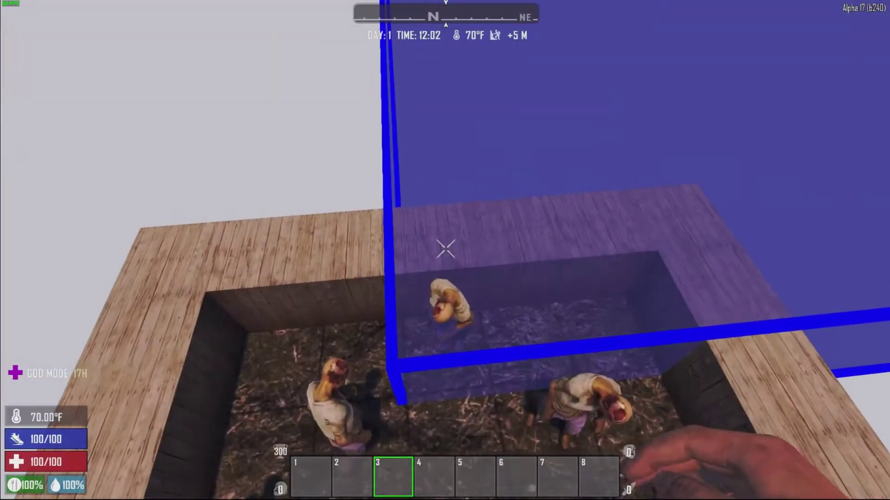
pyautogui.press('d')
pyautogui.press('d')
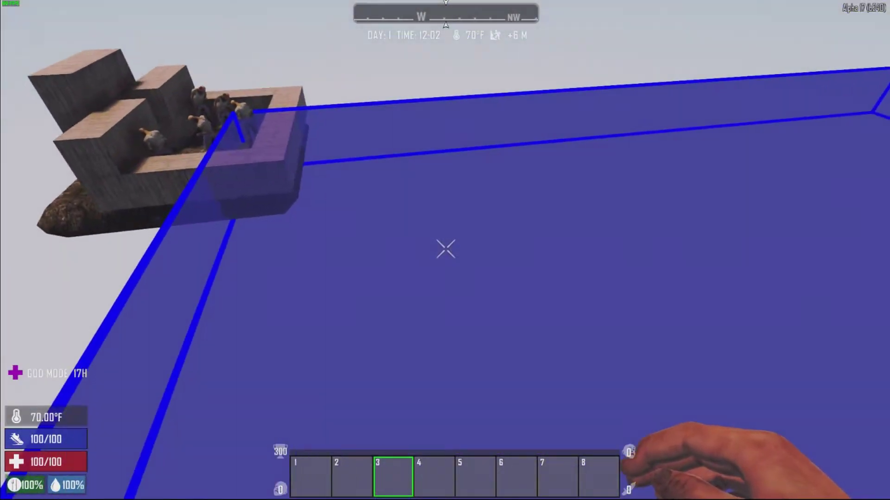
pyautogui.press('a')
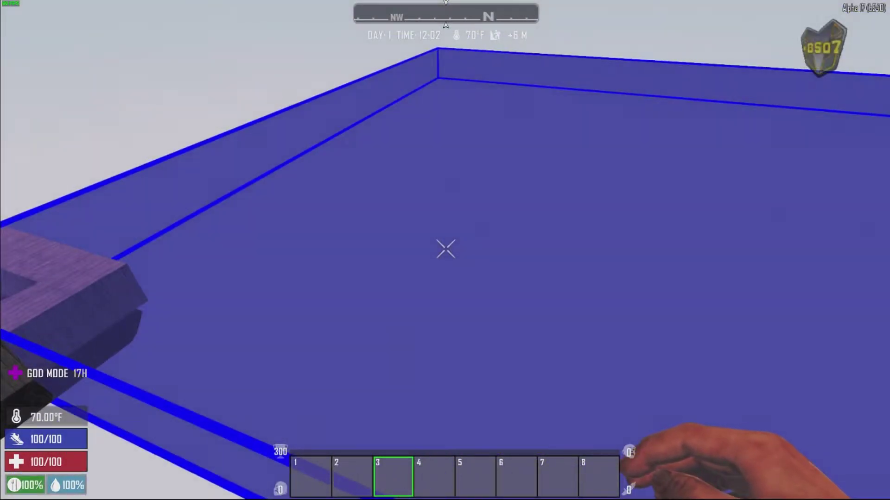
pyautogui.press('s')
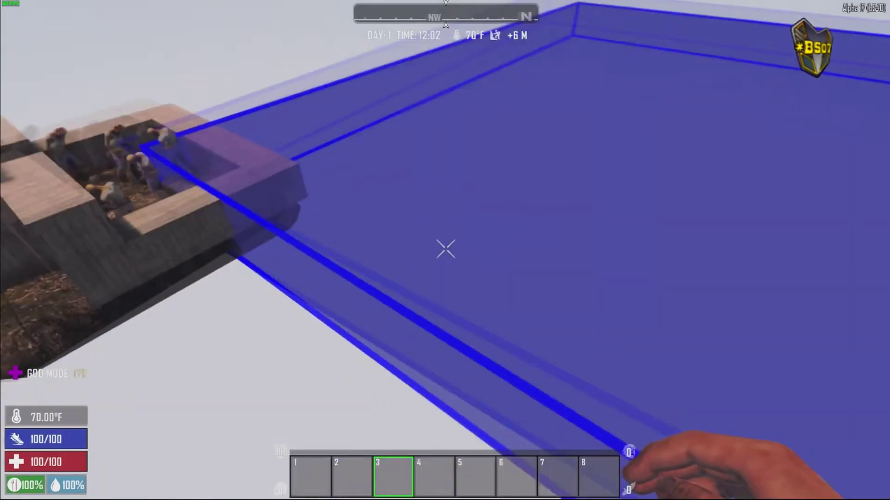
# Select the oversized sleeper volume and resize it to 3, 2, 3 so it surrounds the group of three zombies in the room
pyautogui.click(446, 249)
pyautogui.press('g')
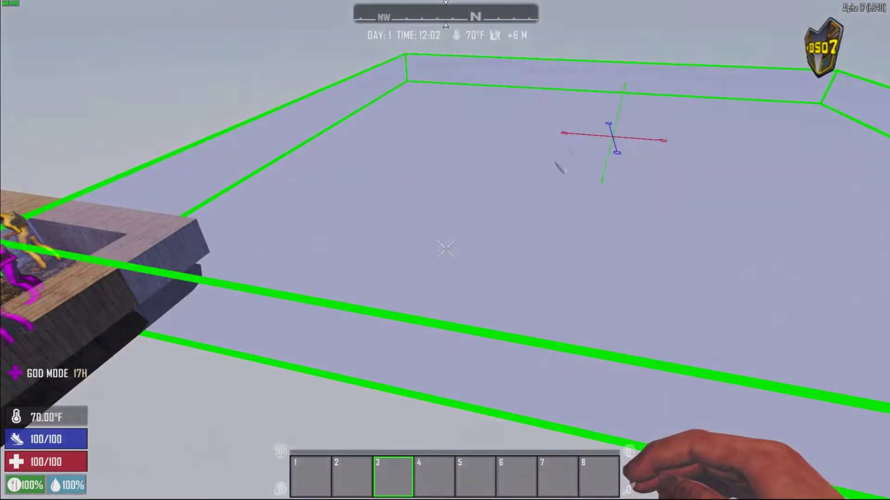
pyautogui.moveTo(666, 141); pyautogui.dragTo(294, 154)
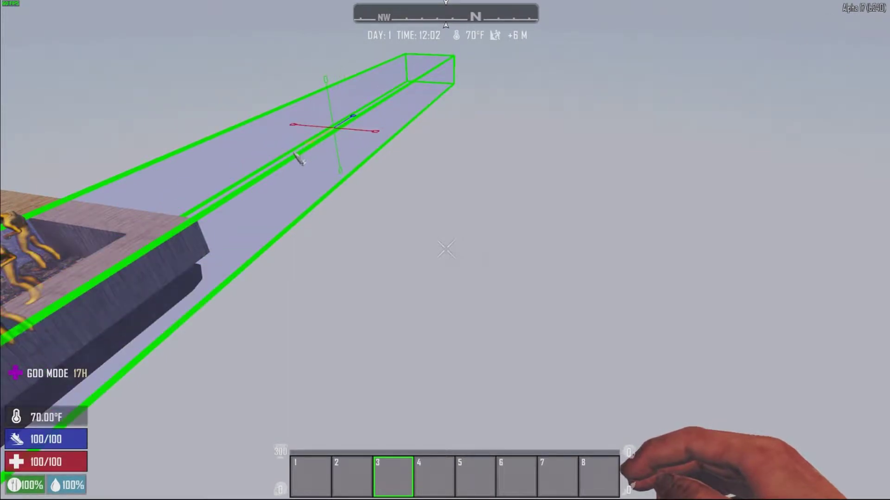
pyautogui.press('d')
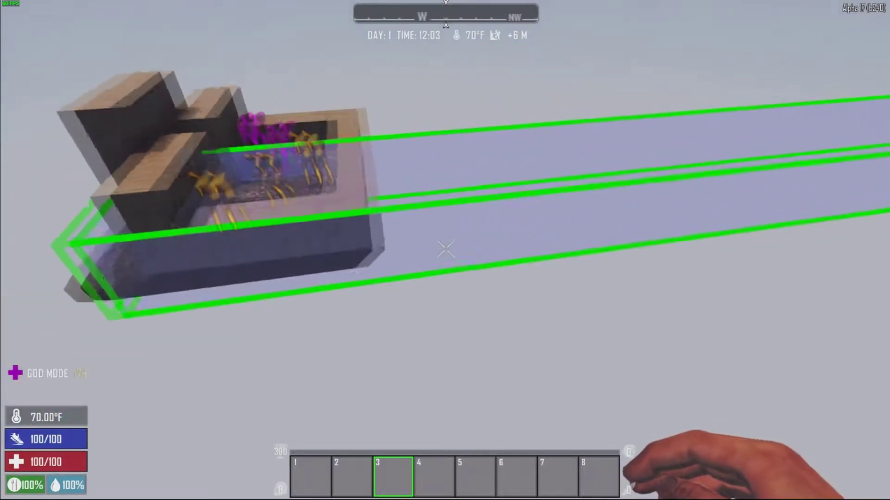
pyautogui.press('g')
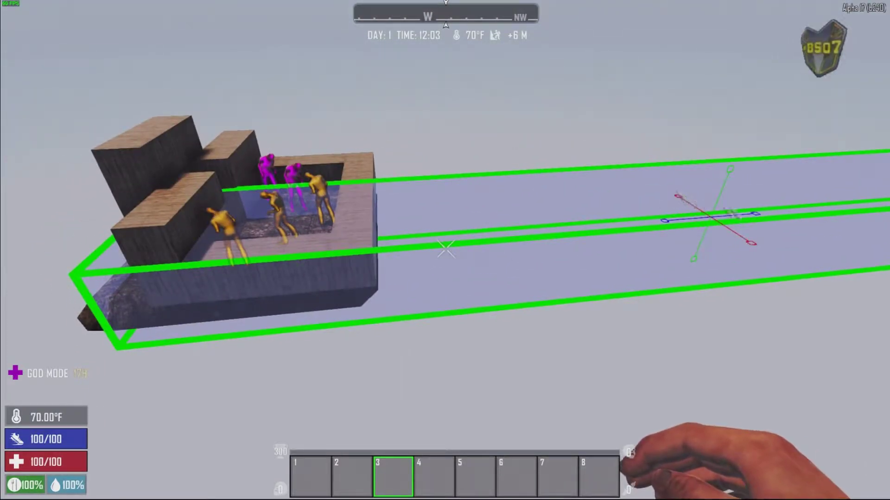
pyautogui.moveTo(680, 198); pyautogui.dragTo(417, 248)
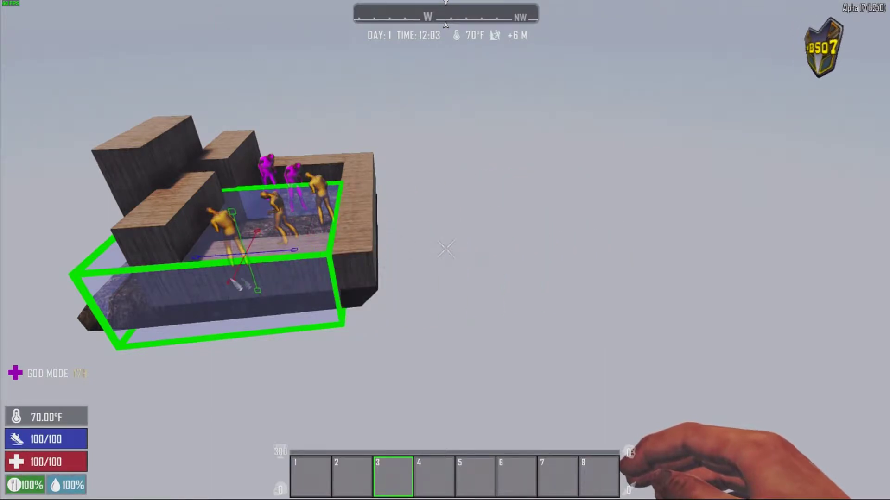
pyautogui.moveTo(236, 284); pyautogui.dragTo(224, 257)
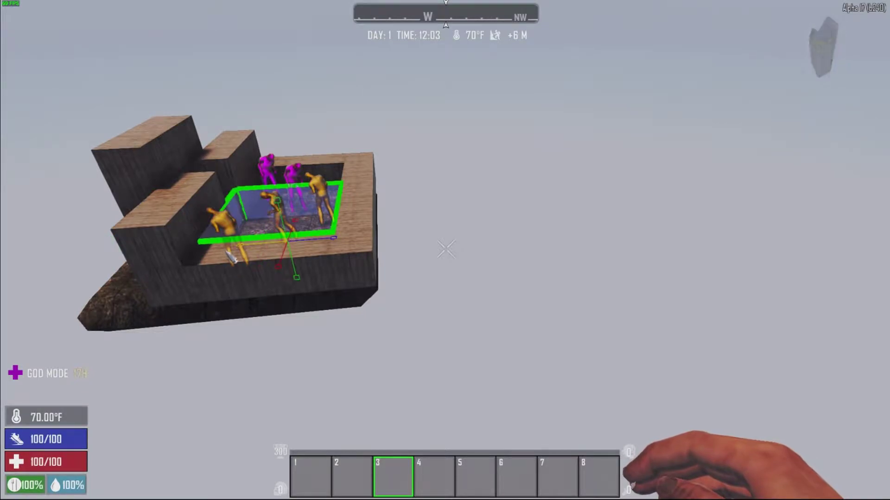
# Set the resized sleeper volume's spawn count to 1–3 and assign it the Group Zom Soldier zombie group
pyautogui.press('d')
pyautogui.press('w')
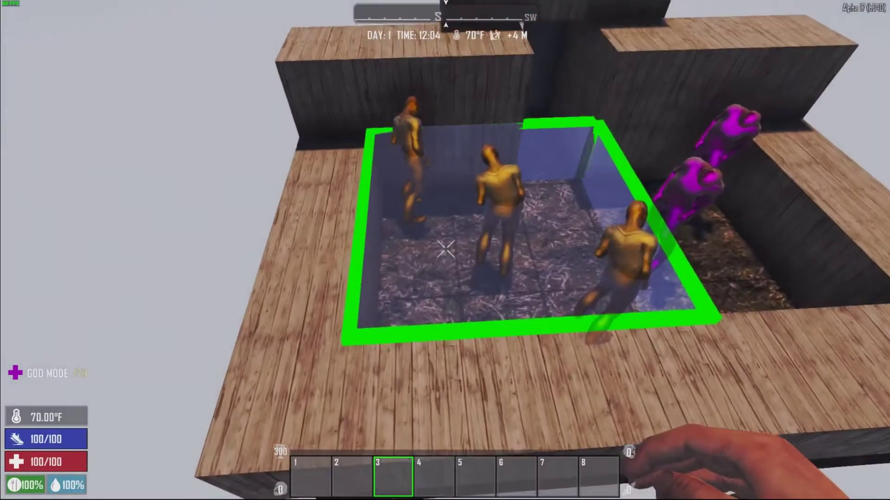
pyautogui.press('d')
pyautogui.press('a')
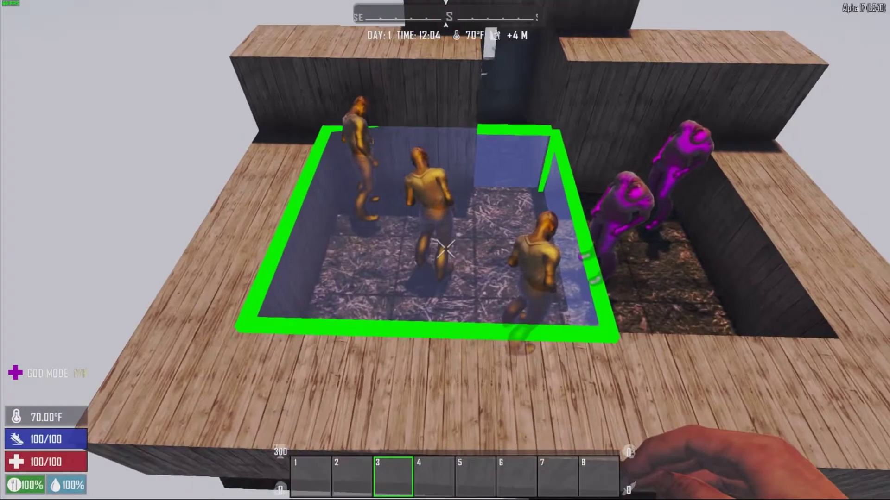
pyautogui.press('w')
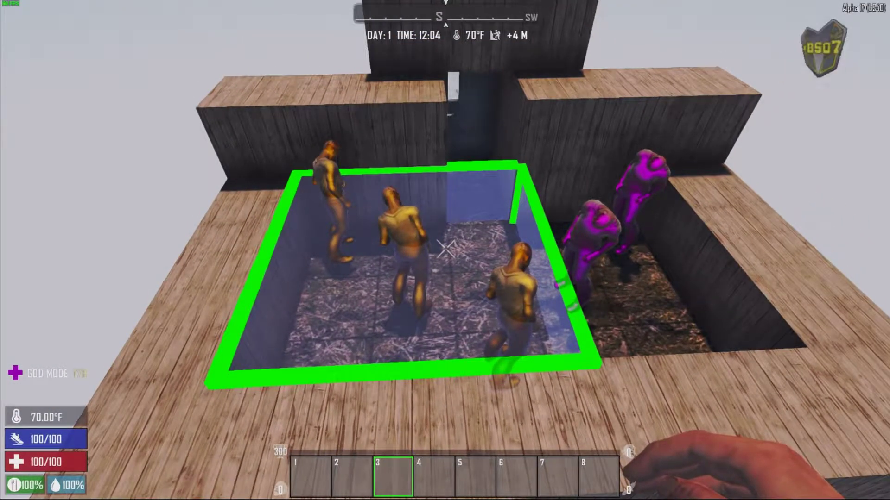
pyautogui.click(445, 249)
pyautogui.press('k')
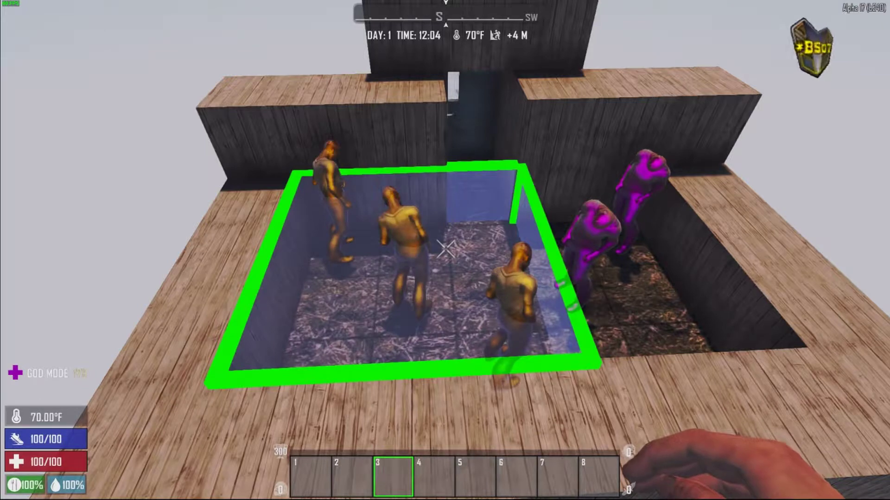
pyautogui.press('k')
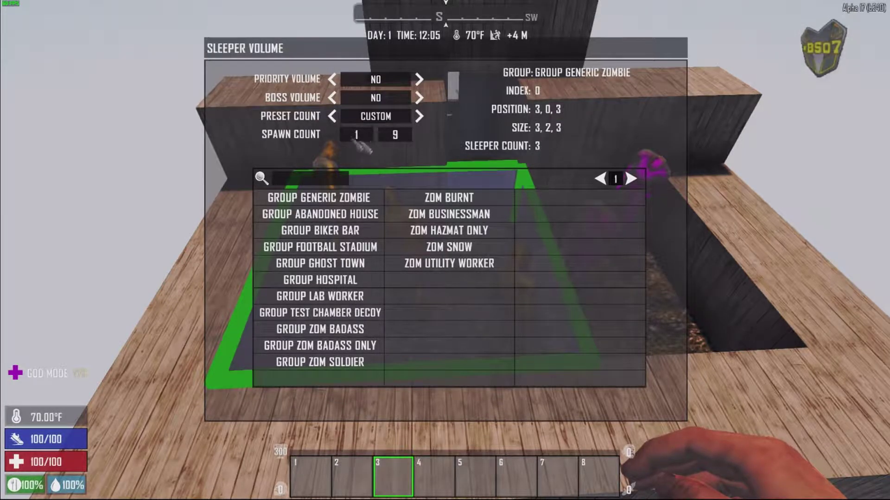
pyautogui.click(396, 136)
pyautogui.write('3')
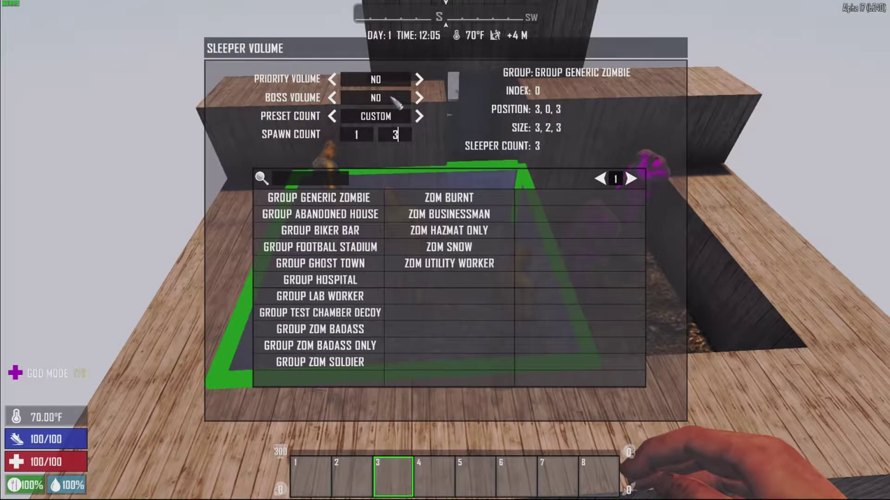
pyautogui.click(396, 134)
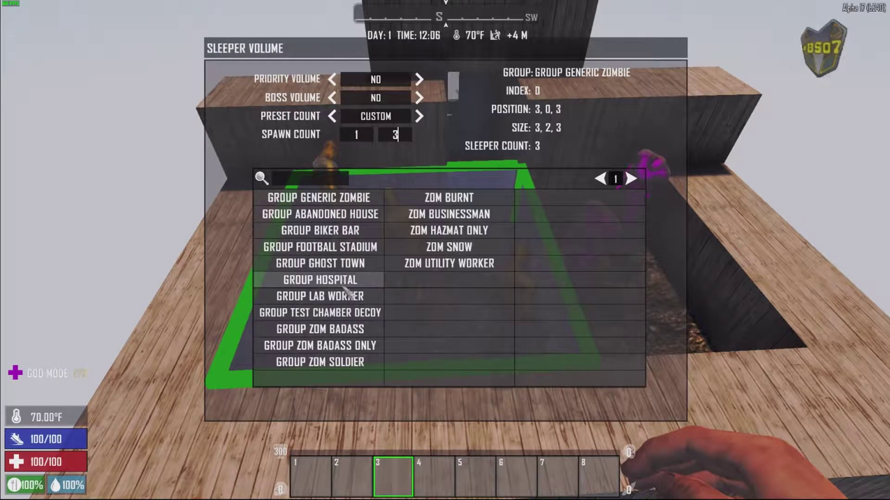
pyautogui.click(331, 364)
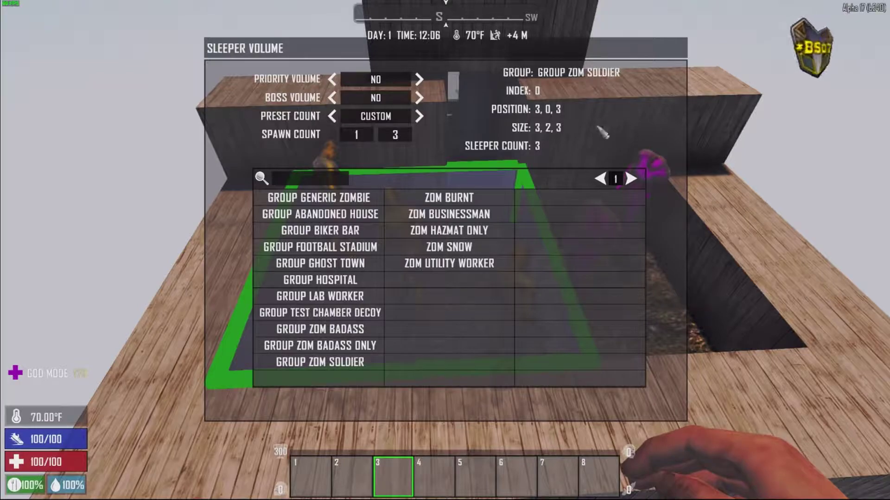
pyautogui.press('Escape')
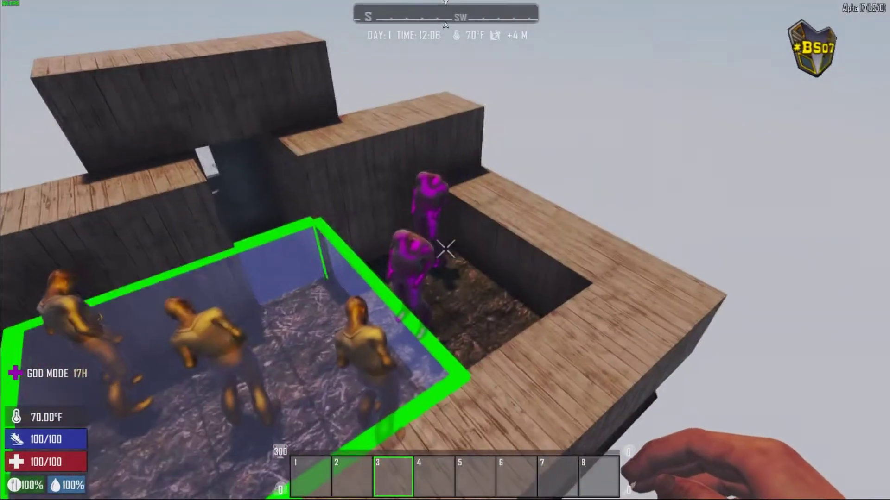
# Create a copy of the selected sleeper volume for the two zombies outside it
pyautogui.press('d')
pyautogui.press('a')
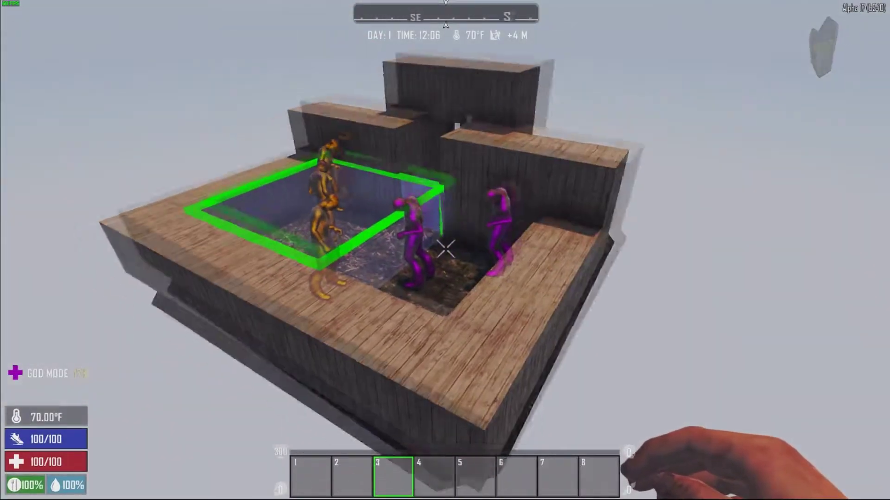
pyautogui.press('w')
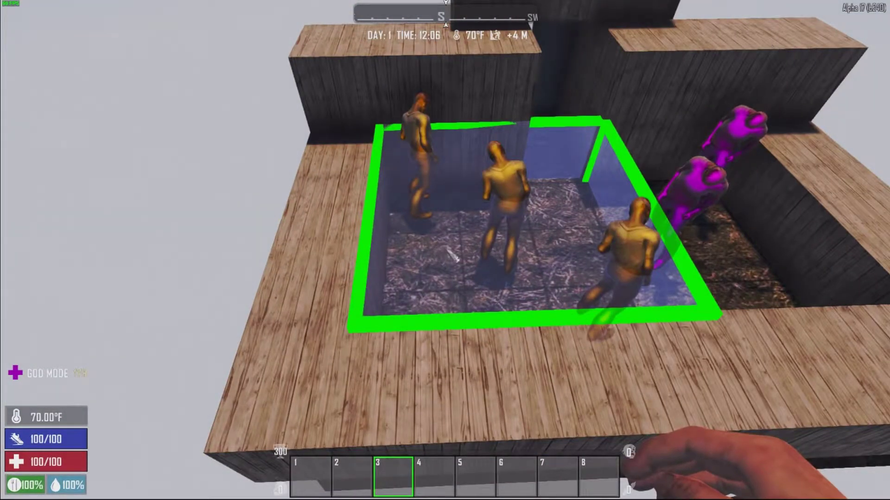
pyautogui.press('Escape')
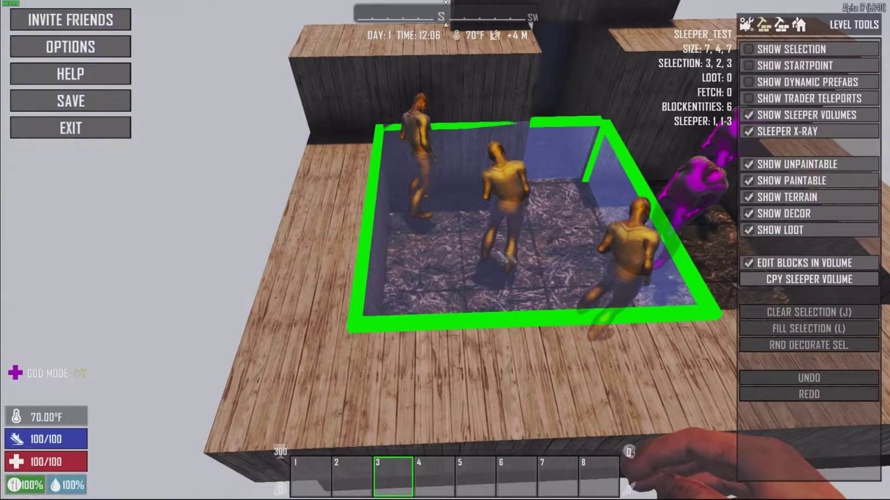
pyautogui.click(788, 284)
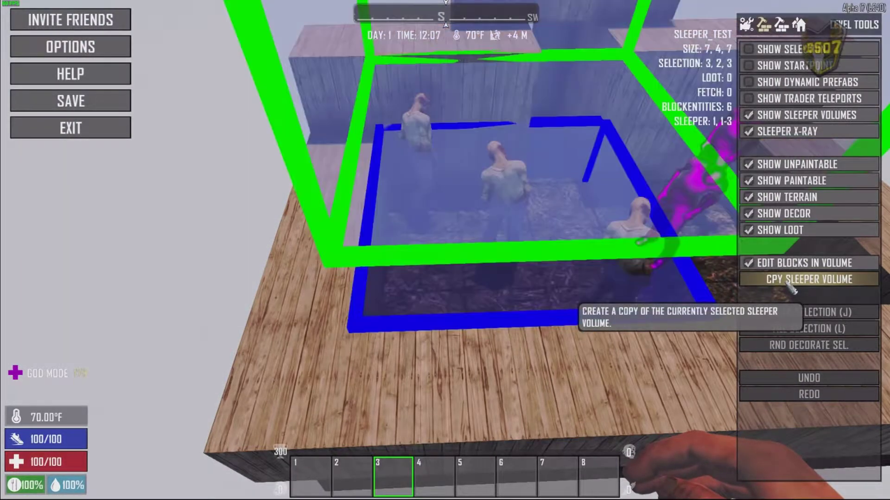
pyautogui.press('Escape')
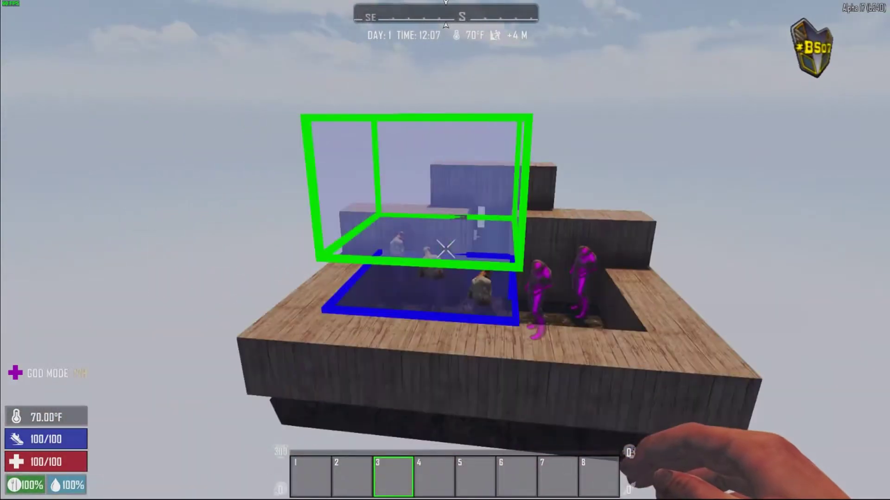
# Move the copied sleeper volume westward beside the first one and lower it over the remaining two zombies
pyautogui.press('w')
pyautogui.press('a')
pyautogui.press('d')
pyautogui.press('s')
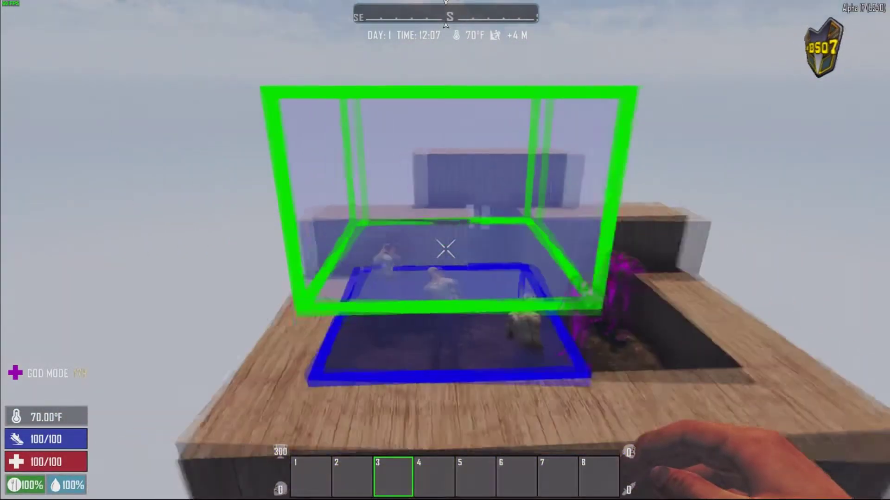
pyautogui.press('a')
pyautogui.press('w')
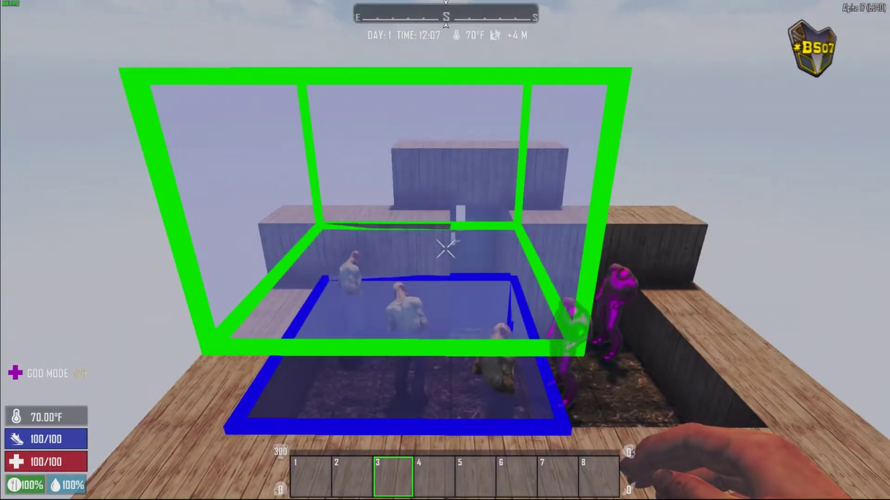
pyautogui.press('g')
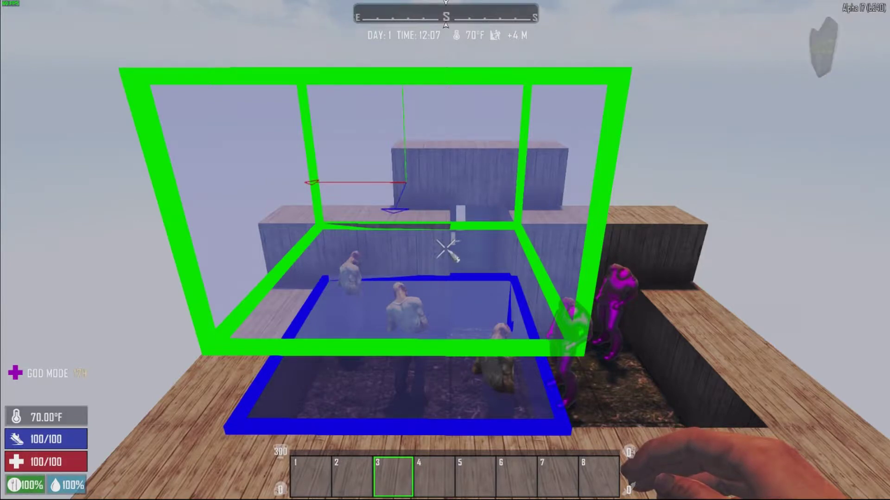
pyautogui.moveTo(331, 190); pyautogui.dragTo(365, 193)
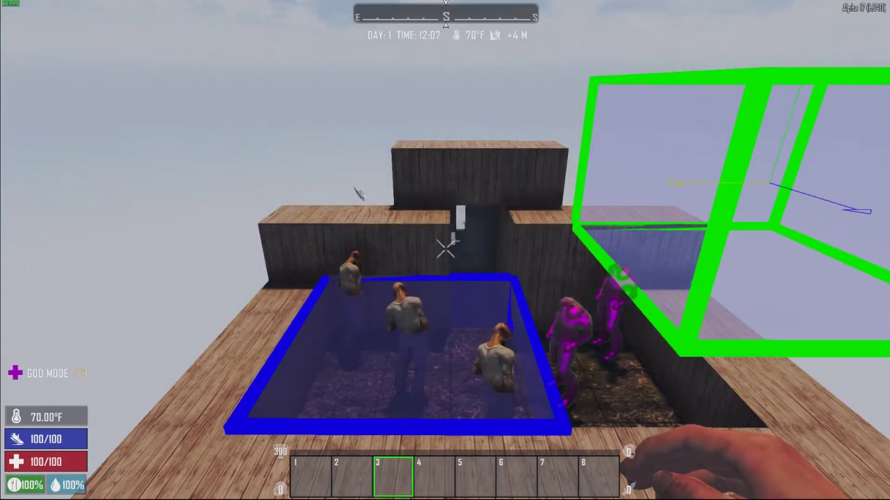
pyautogui.moveTo(348, 194); pyautogui.dragTo(346, 195)
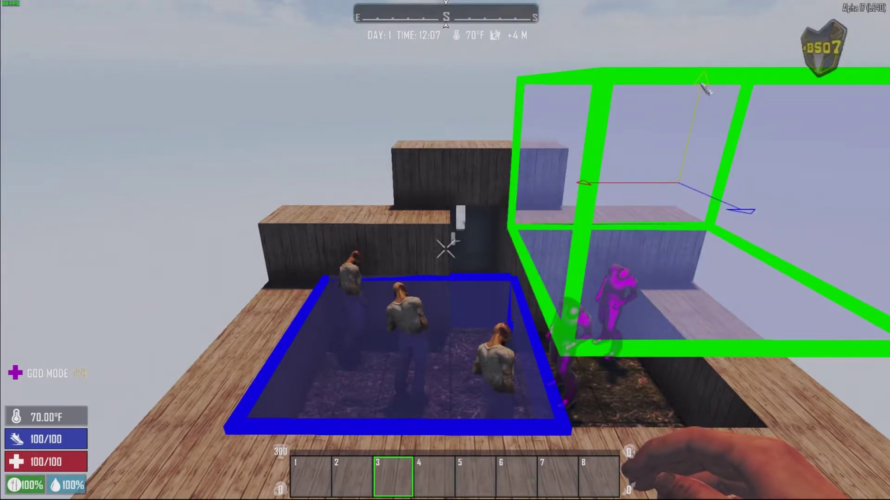
pyautogui.moveTo(703, 99); pyautogui.dragTo(702, 118)
pyautogui.press('Escape')
# Examine the copied volume's position and height around the two zombies from above, outside and close up
pyautogui.press('s')
pyautogui.press('d')
pyautogui.press('w')
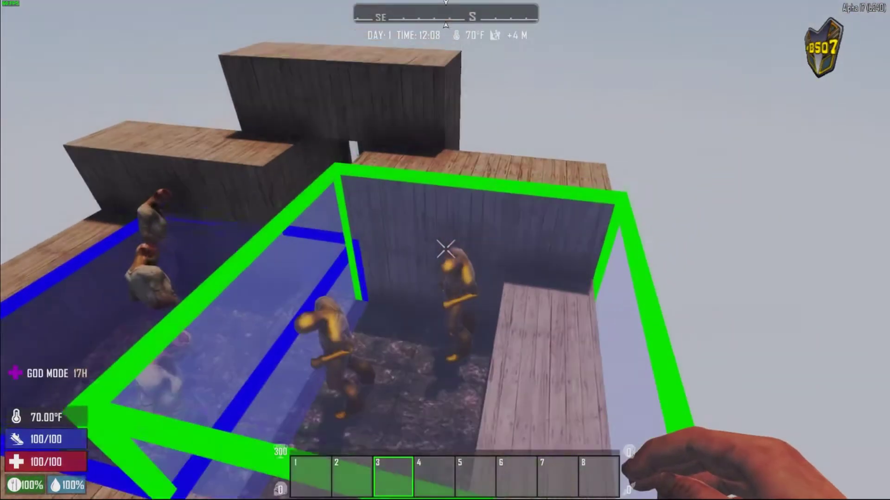
pyautogui.press('s')
pyautogui.press('a')
pyautogui.press('c')
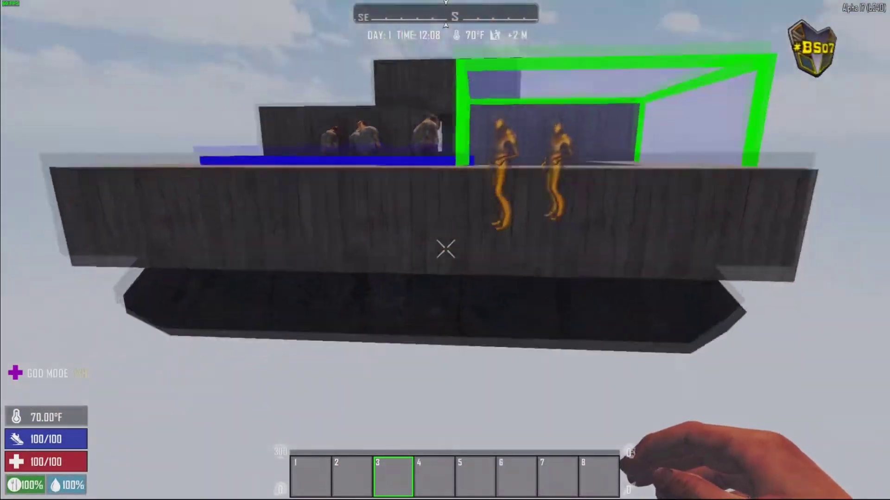
pyautogui.press('c')
pyautogui.press('space')
pyautogui.press('w')
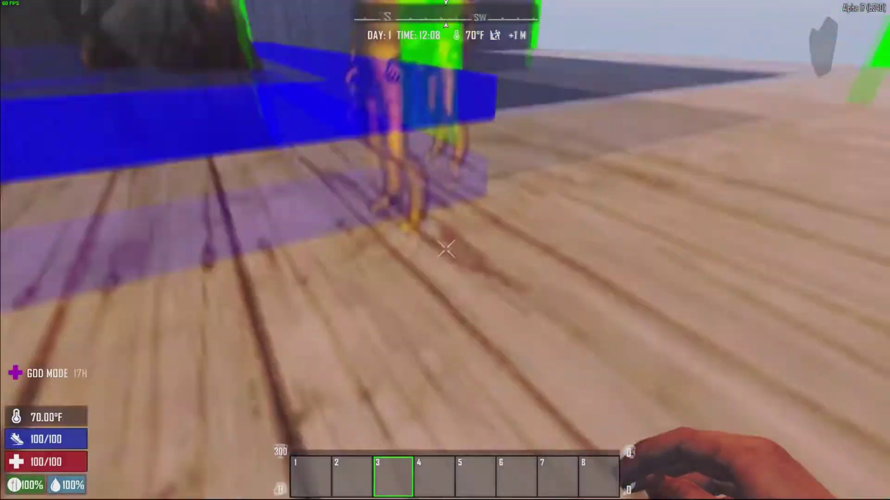
pyautogui.press('s')
pyautogui.press('d')
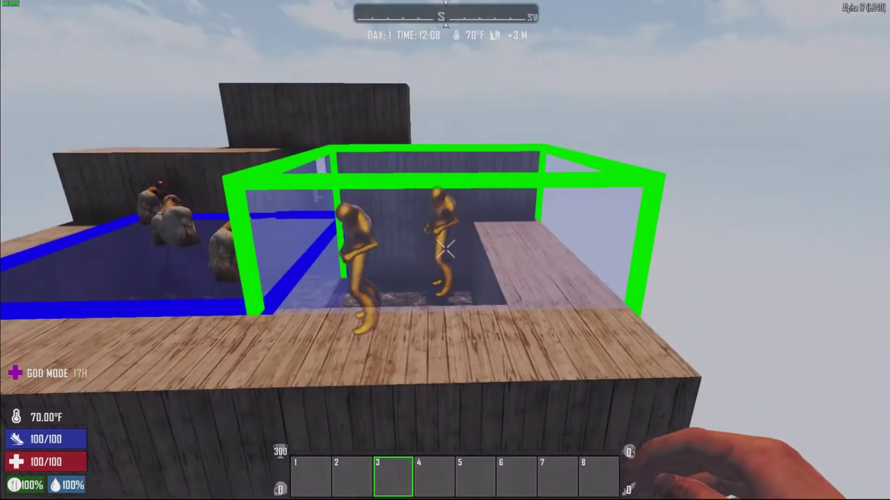
# Select the first sleeper volume around the three zombies and raise it one block to match the copy's height
pyautogui.press('a')
pyautogui.click(446, 249)
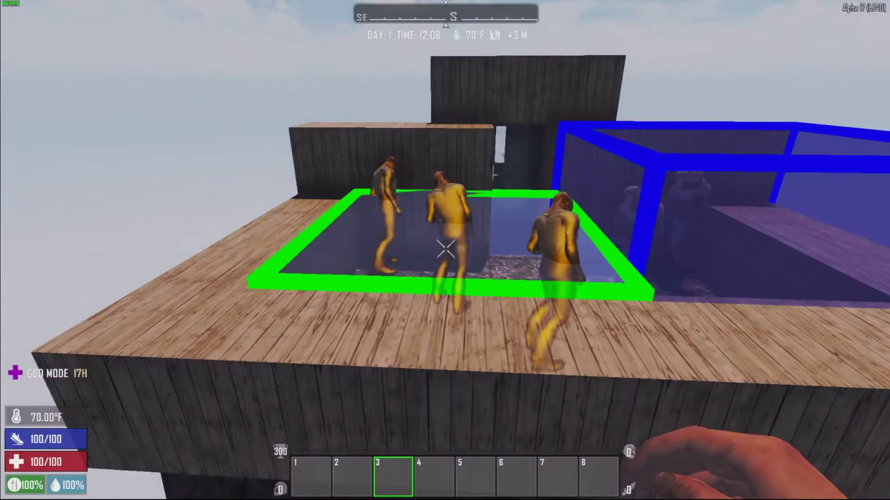
pyautogui.press('g')
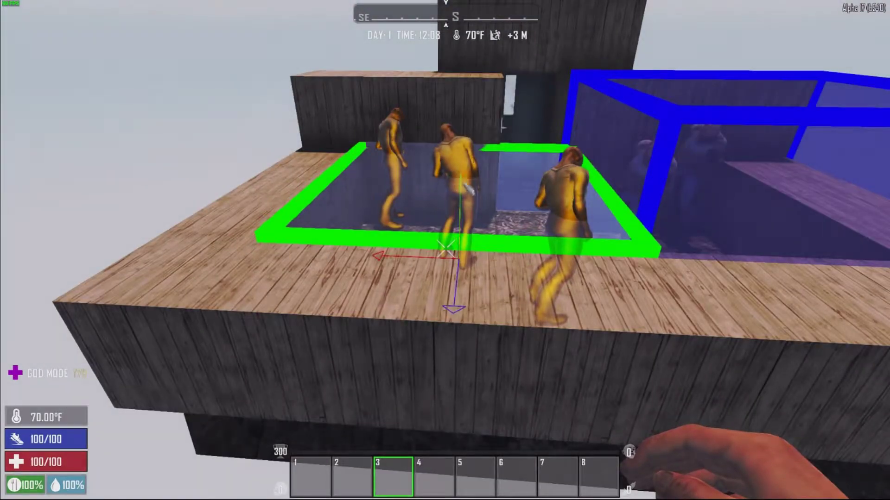
pyautogui.moveTo(459, 178); pyautogui.dragTo(461, 168)
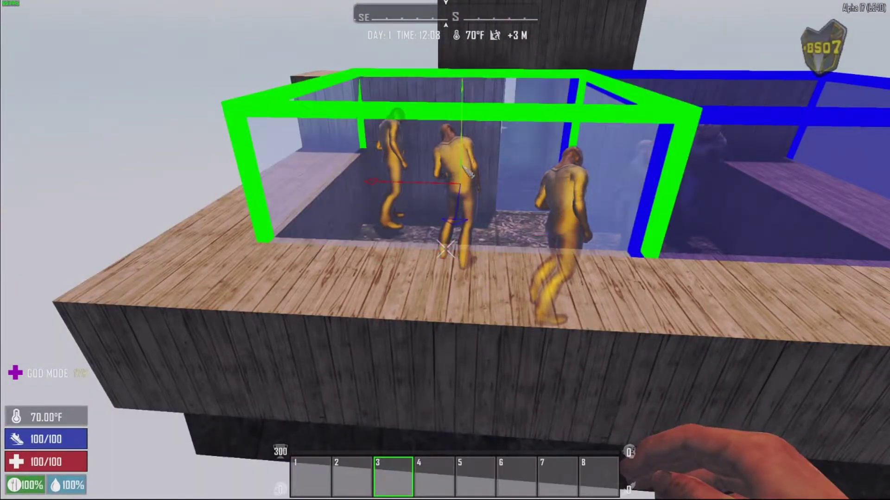
pyautogui.press('g')
# Set the copied sleeper volume's spawn count to 1–2 and assign it the Zom Snow group
pyautogui.press('d')
pyautogui.press('a')
pyautogui.press('d')
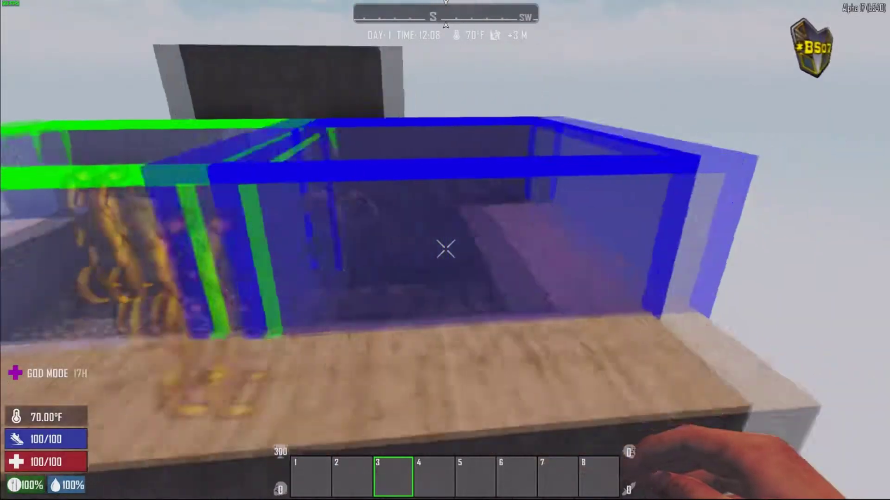
pyautogui.press('w')
pyautogui.click(445, 249)
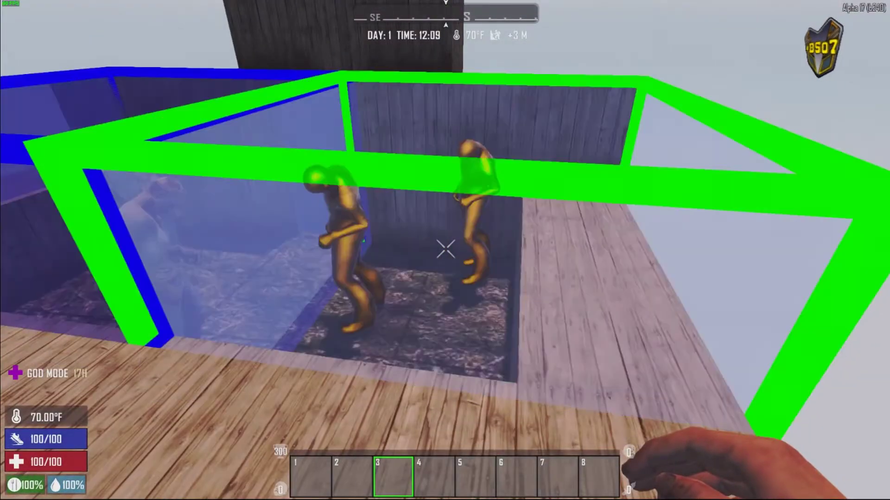
pyautogui.press('s')
pyautogui.press('k')
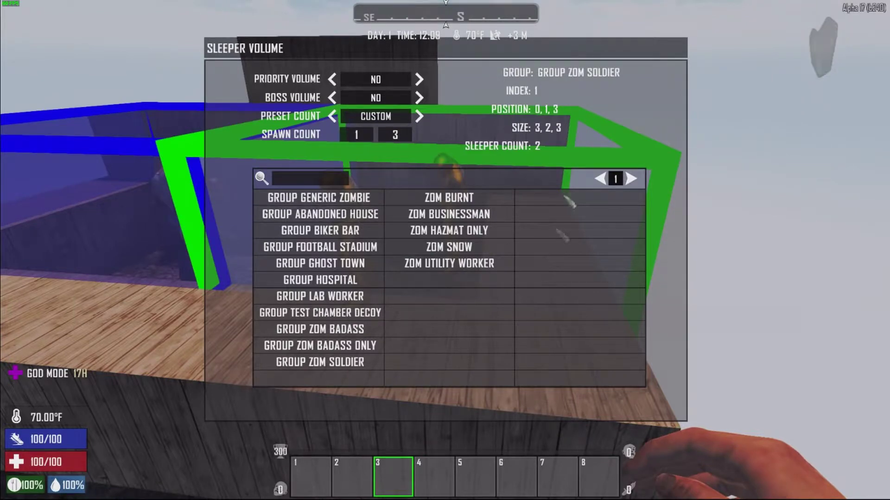
pyautogui.click(410, 133)
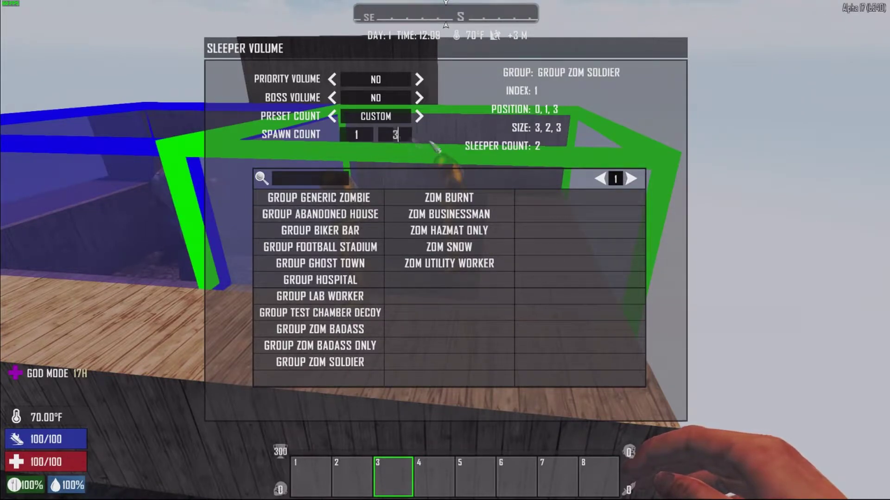
pyautogui.press('BackSpace')
pyautogui.write('2')
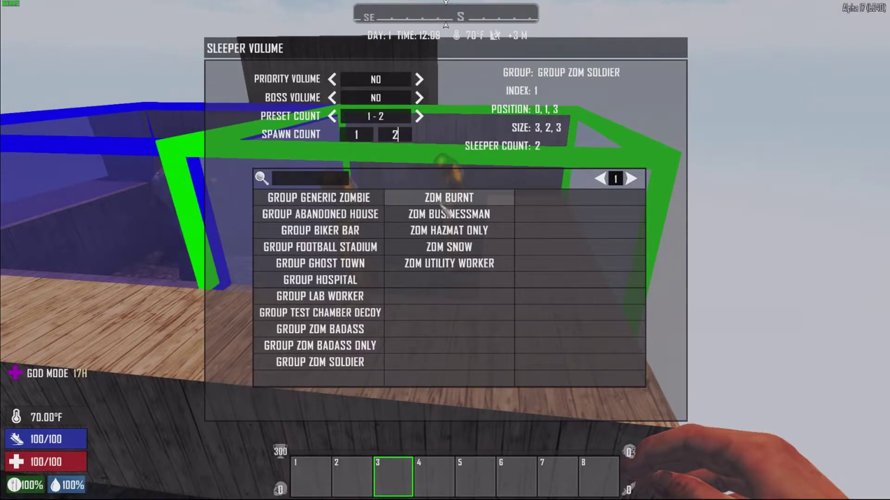
pyautogui.click(454, 247)
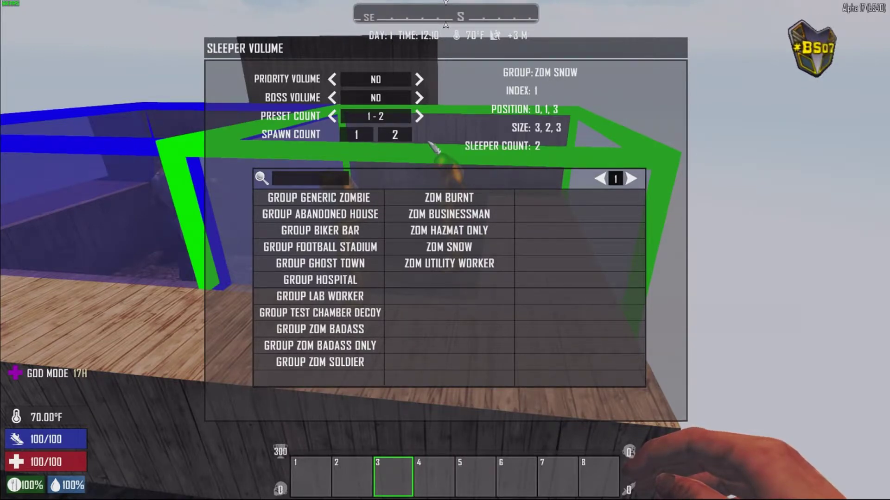
pyautogui.press('Escape')
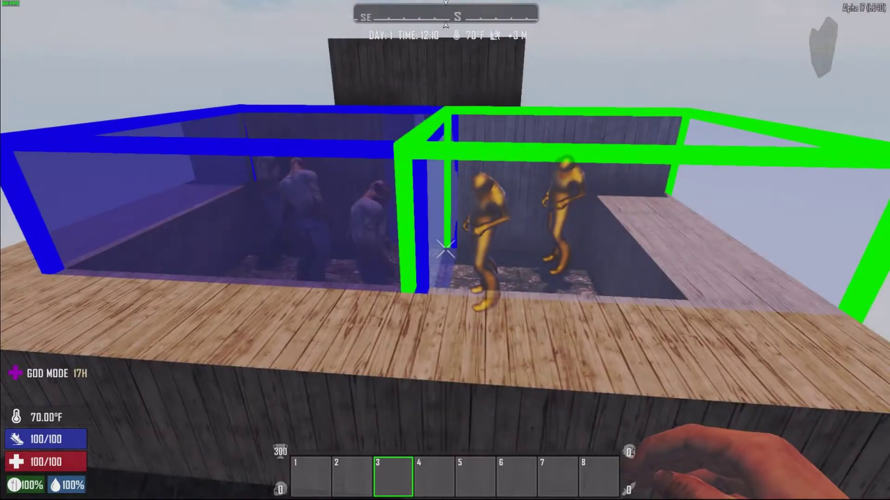